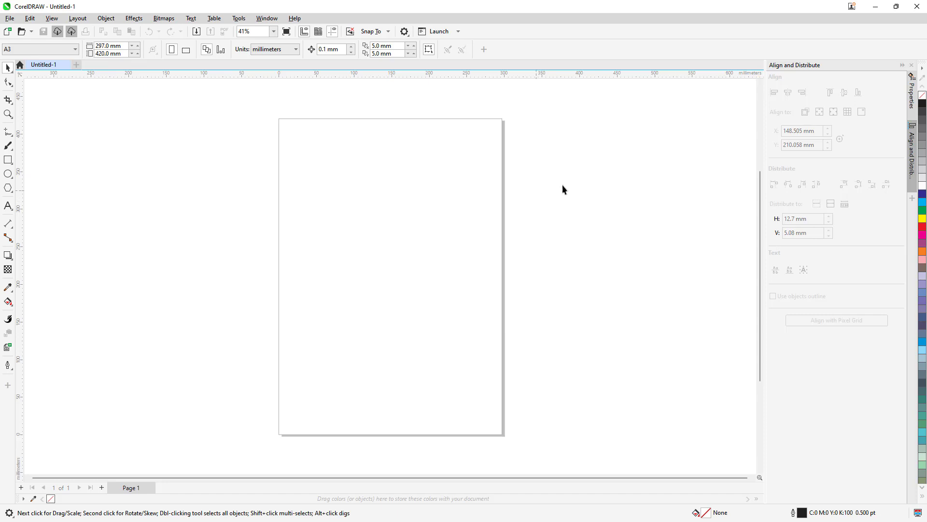
Step: Import pencils-8555541_1920.jpg and place it on the upper half of the page, about 212 mm wide and 141 mm high
left_click(9, 18)
left_click(58, 179)
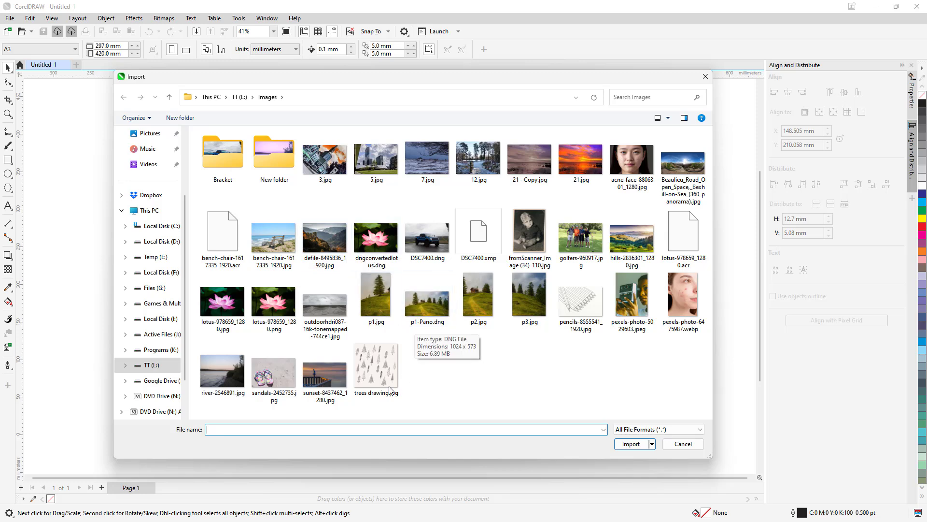
left_click(581, 302)
left_click(635, 444)
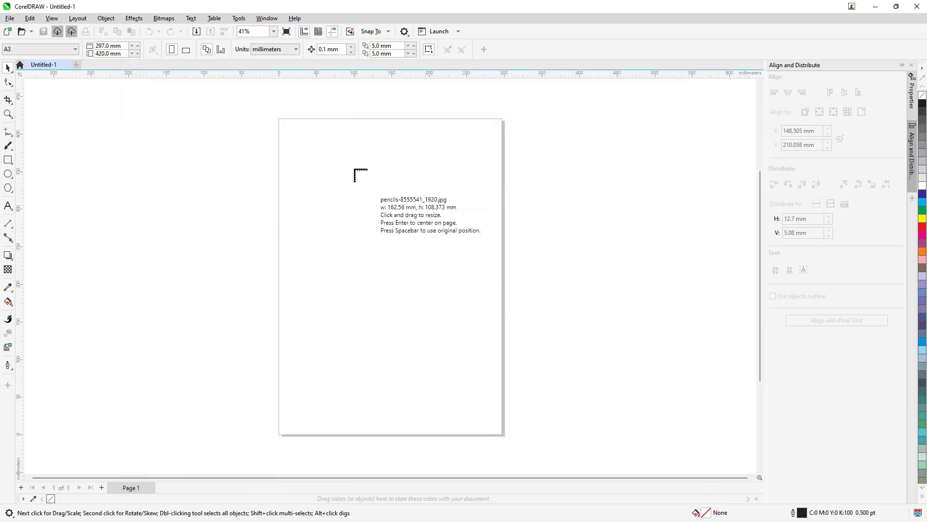
mouse_move(313, 176)
left_mouse_down()
mouse_move(493, 323)
mouse_move(480, 315)
left_mouse_up()
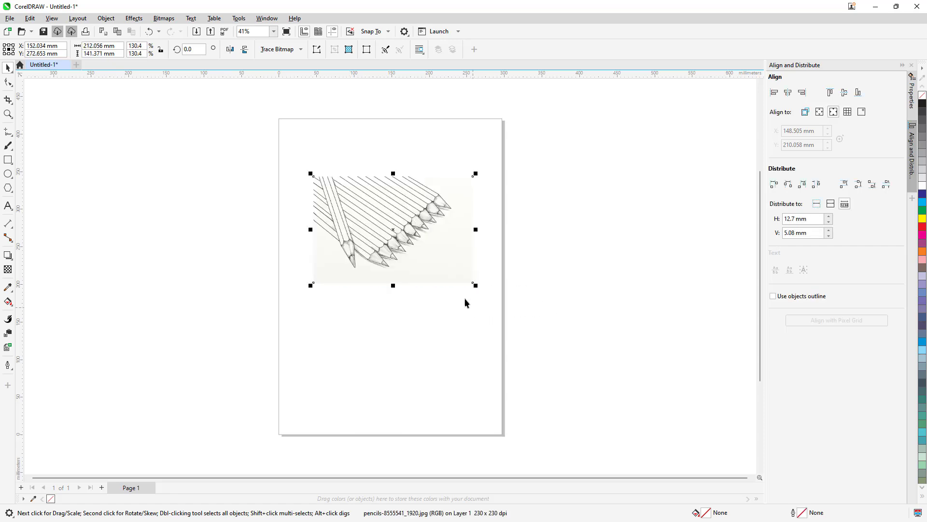
scroll(391, 208, "up", 5)
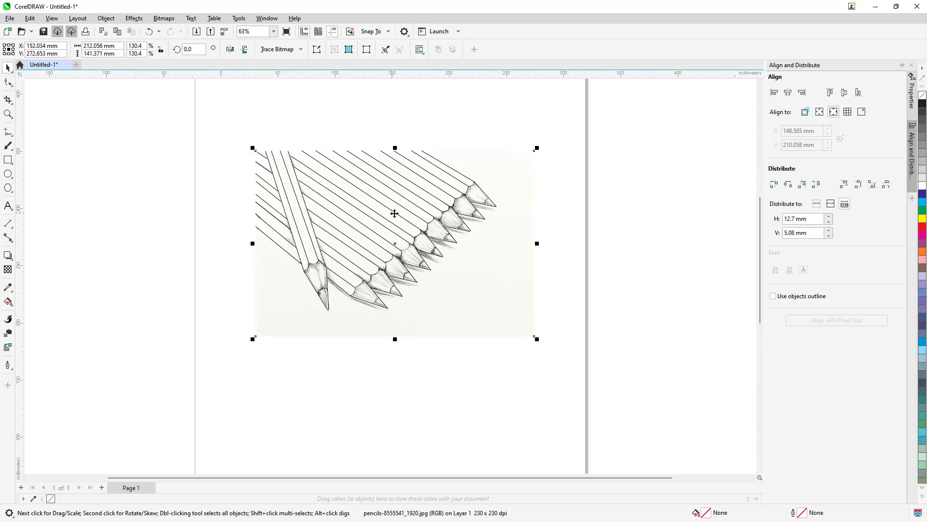
scroll(450, 232, "up", 1)
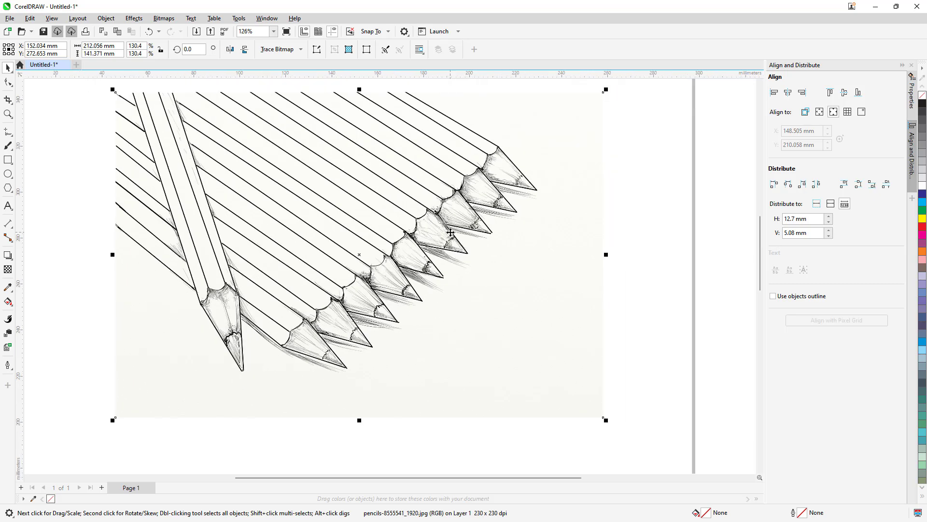
Step: Try an outline trace of the pencils picture as line art with detail 66, and delete the picture
left_click(300, 51)
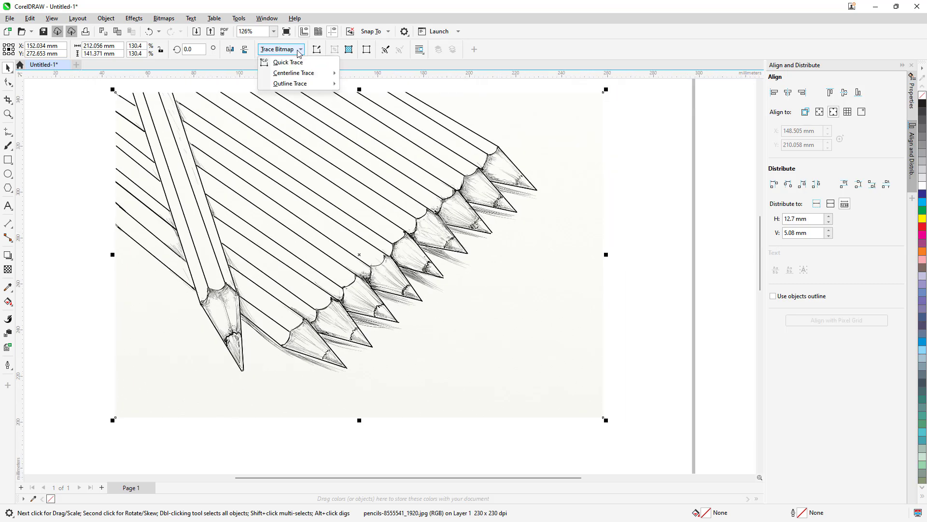
mouse_move(281, 89)
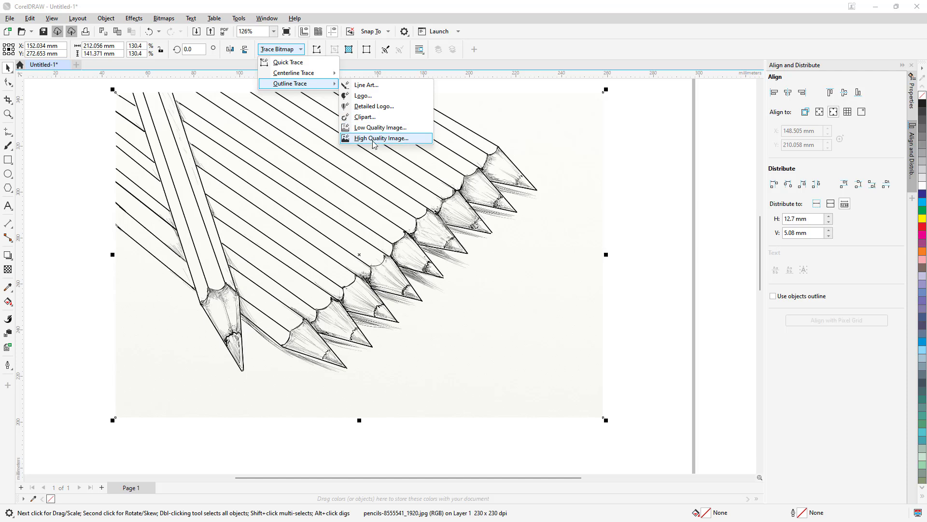
left_click(370, 86)
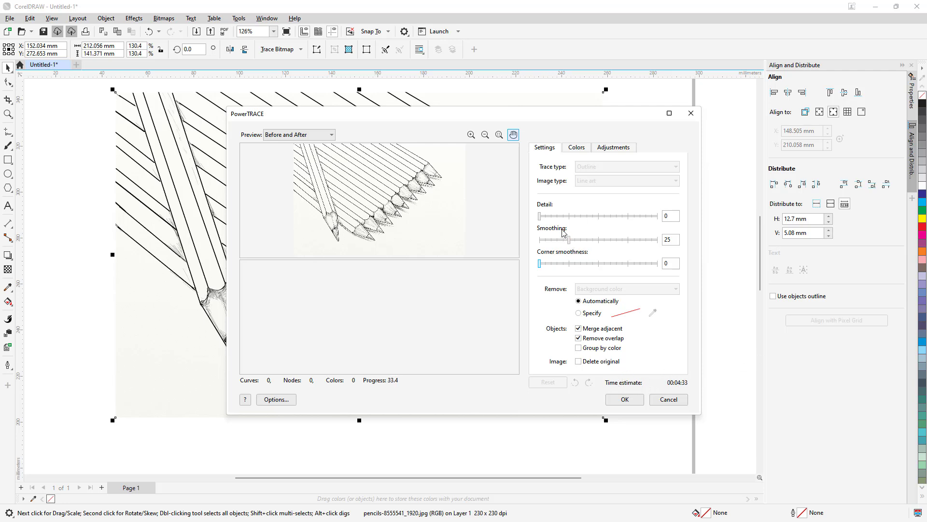
left_click_drag(539, 216, 595, 216)
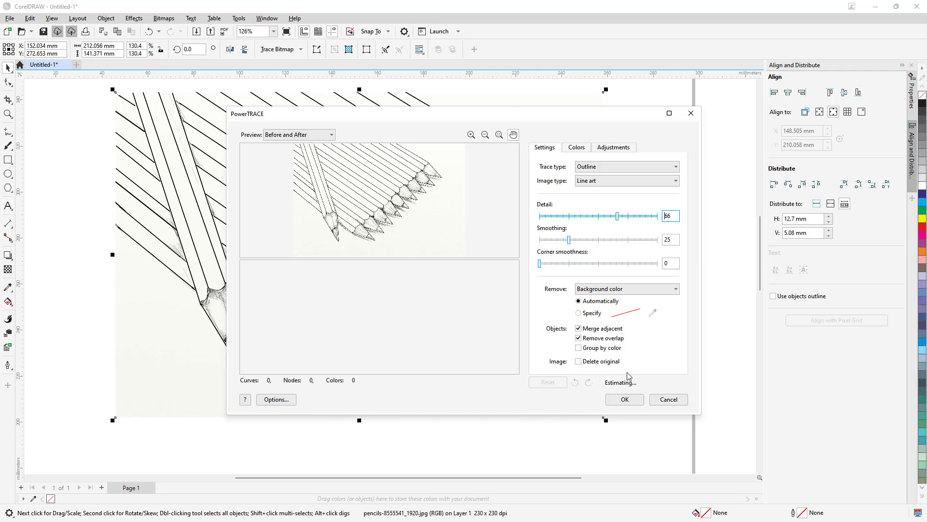
left_click(668, 399)
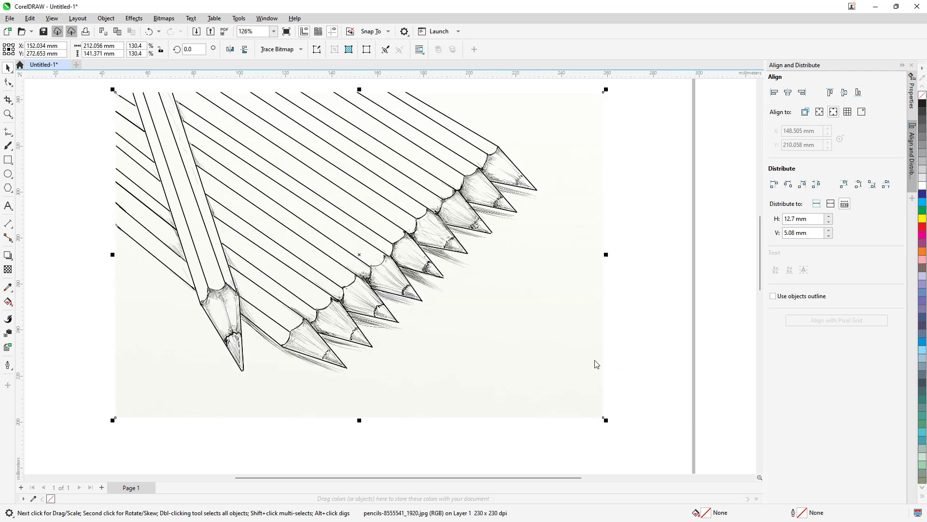
key("Delete")
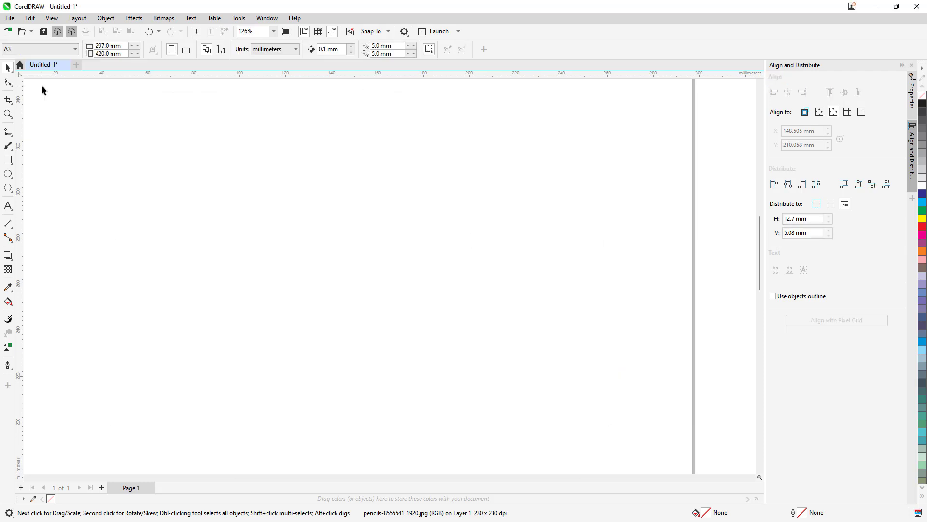
Step: Import pencils-8555541_1920.jpg again and place it on the page, about 34 mm wide and 23 mm high
left_click(9, 19)
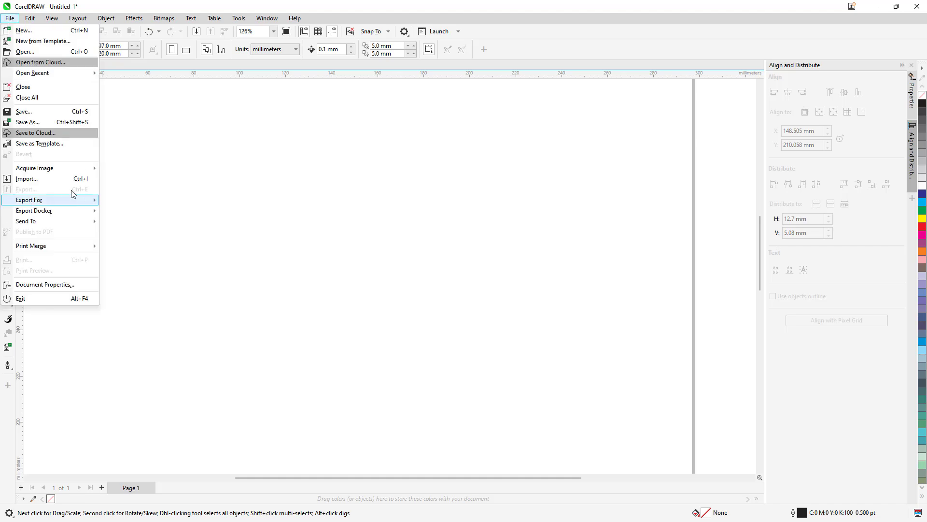
left_click(50, 178)
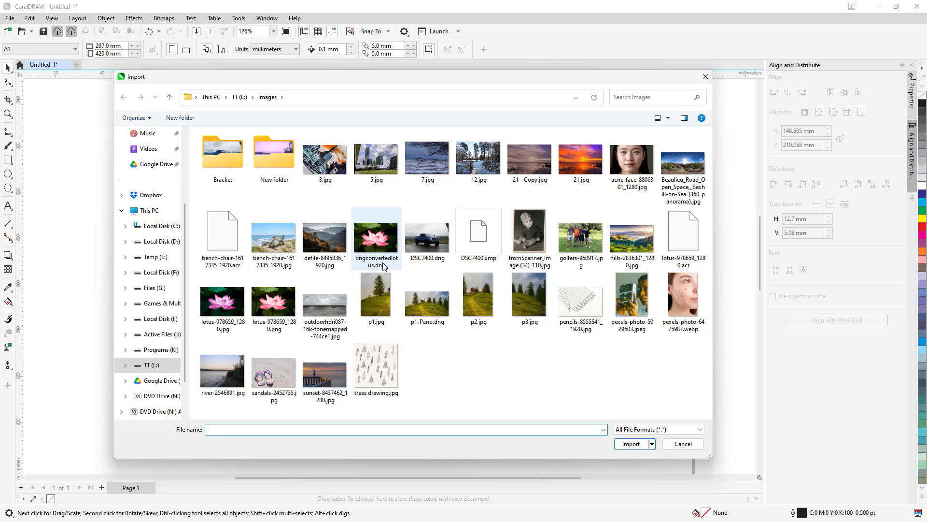
left_click(388, 362)
left_click(560, 319)
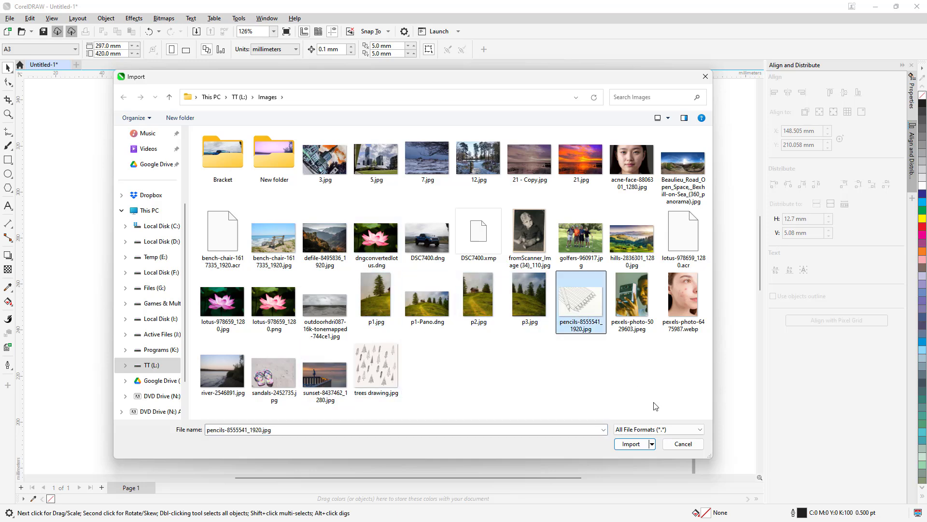
left_click(655, 445)
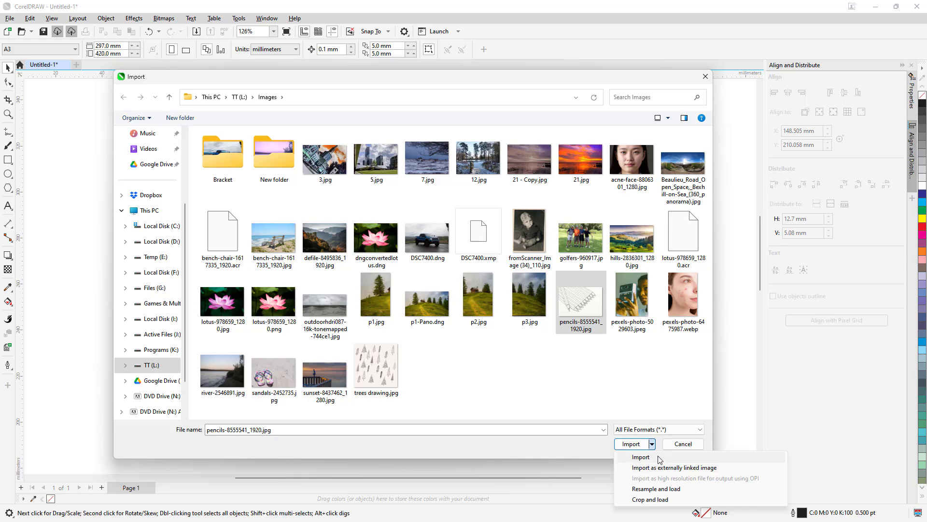
left_click(660, 457)
mouse_move(329, 183)
left_mouse_down()
mouse_move(436, 271)
mouse_move(409, 253)
mouse_move(410, 239)
left_mouse_up()
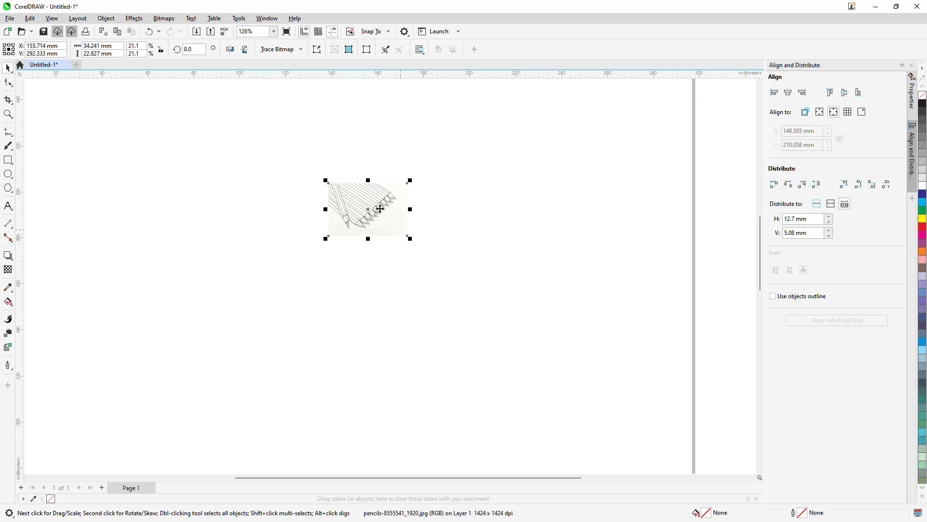
Step: Resample the pencils bitmap with its existing size and resolution kept
scroll(372, 204, "up", 6)
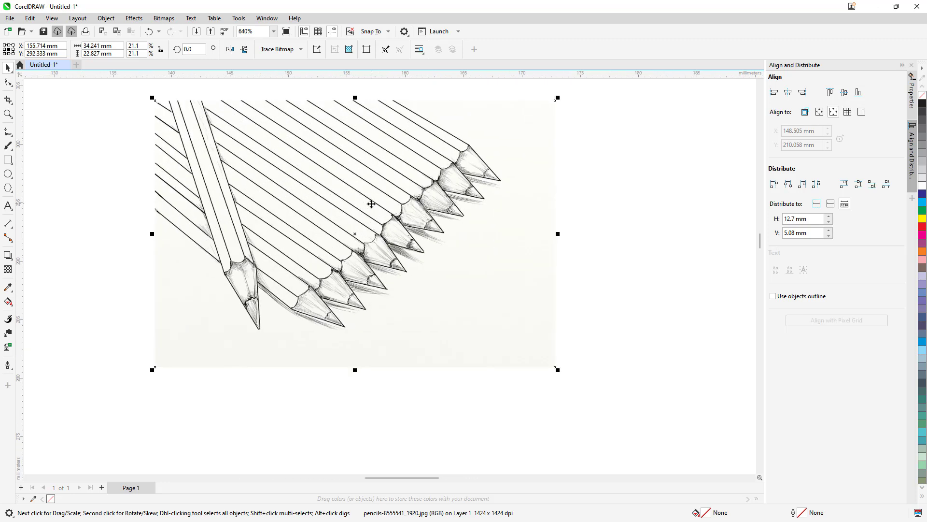
left_click(164, 18)
left_click(195, 104)
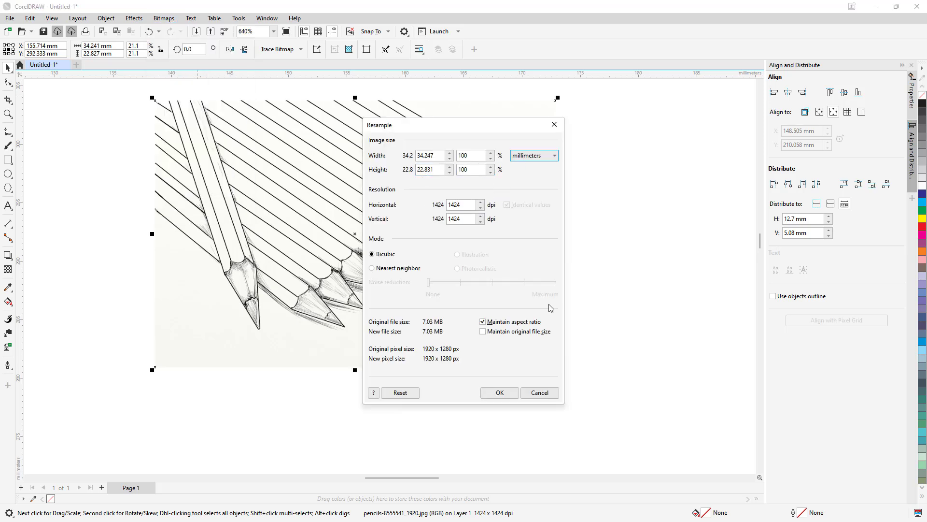
left_click(501, 392)
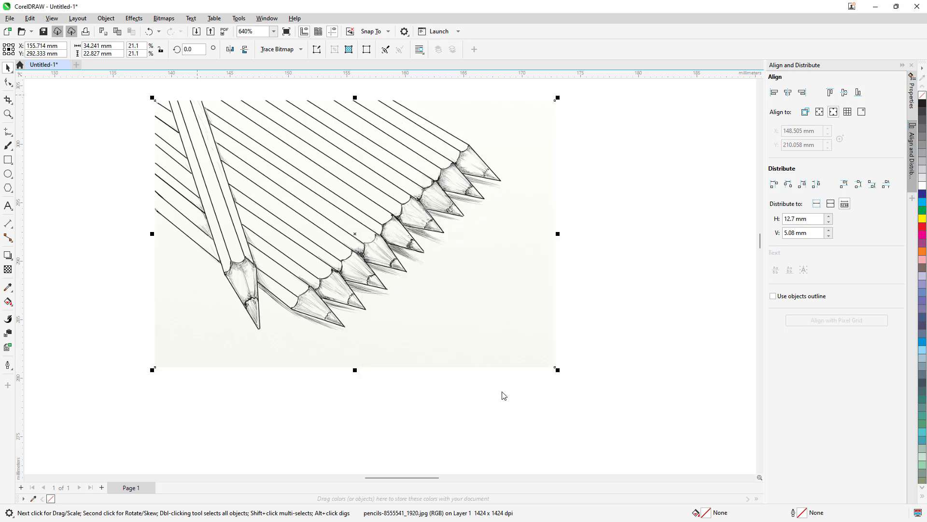
Step: Resample the pencils bitmap to 150 dpi at 100% size, with inches as the unit
left_click(163, 18)
left_click(188, 102)
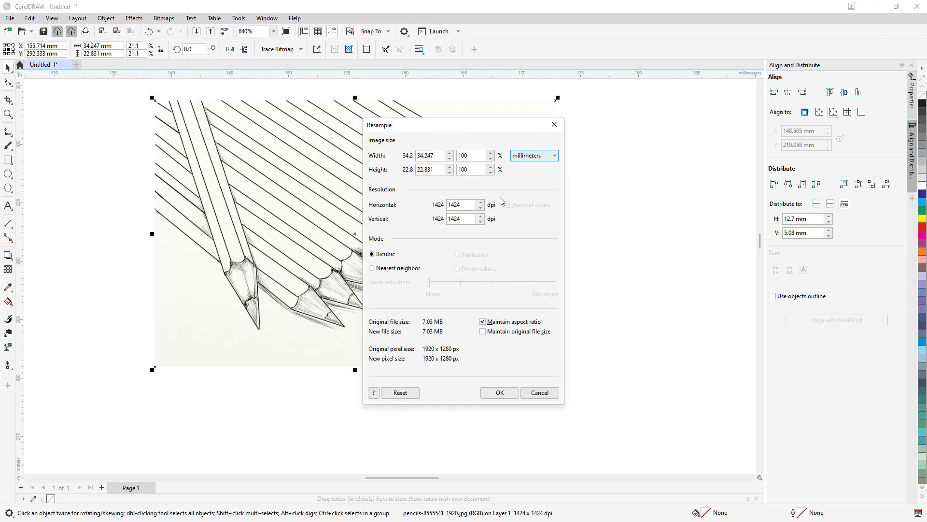
left_click(533, 156)
left_click(524, 167)
left_click(491, 153)
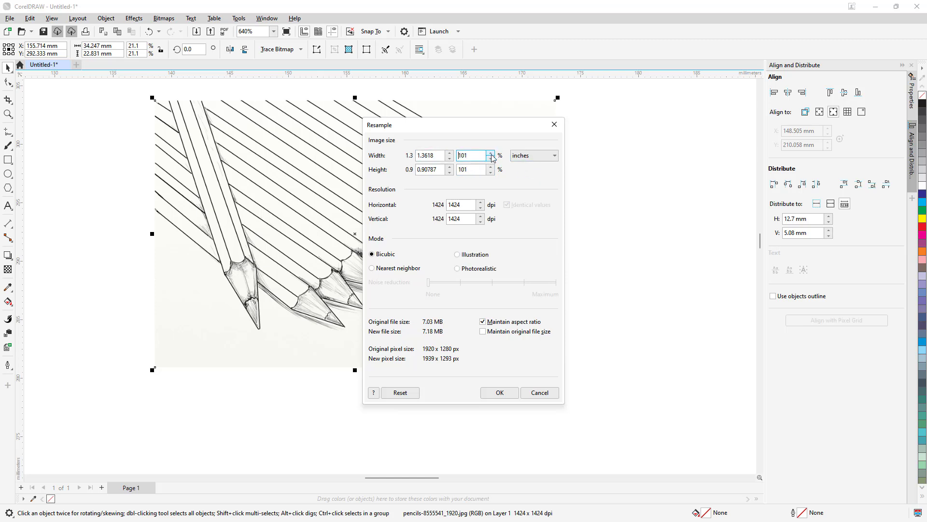
left_click(490, 158)
left_click(436, 155)
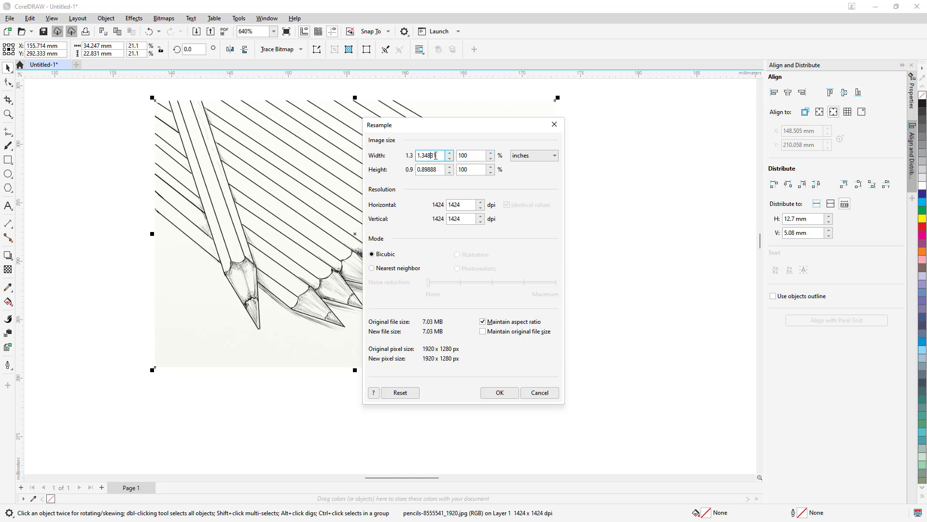
left_click(458, 204)
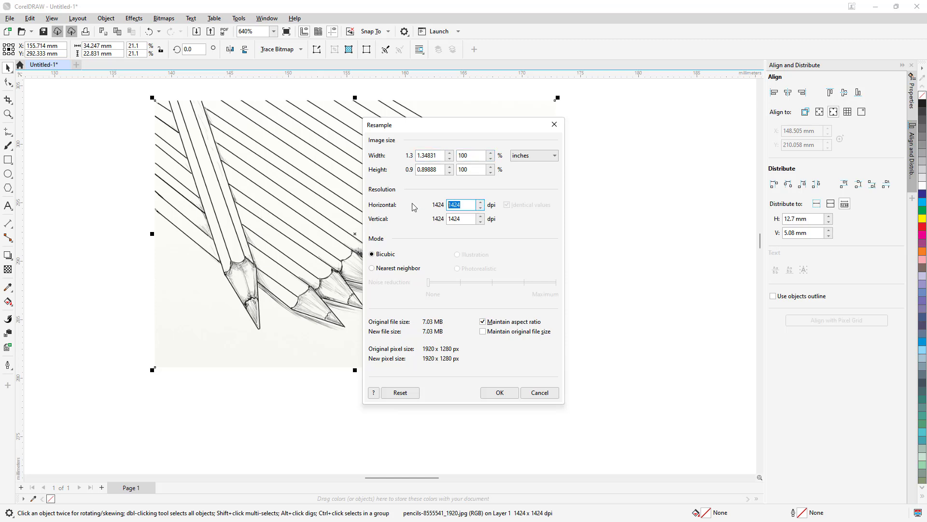
type("150")
left_click(467, 218)
left_click(500, 393)
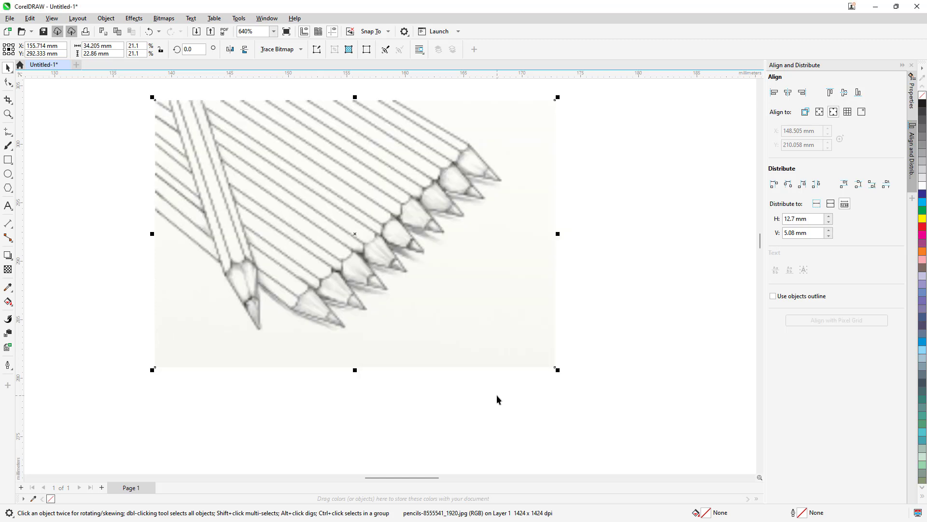
Step: Start an outline trace of the resampled bitmap as line art and examine the pencil tips in the preview
scroll(402, 200, "down", 1)
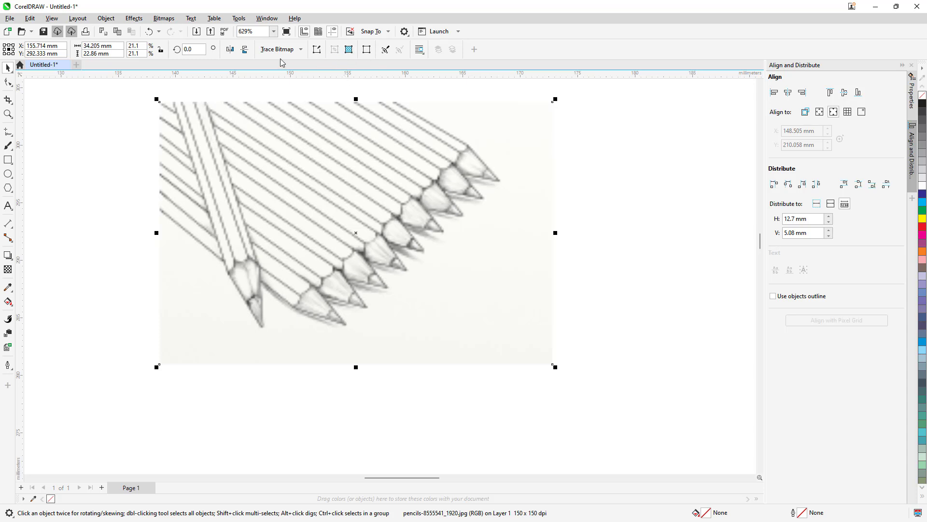
left_click(296, 50)
mouse_move(321, 86)
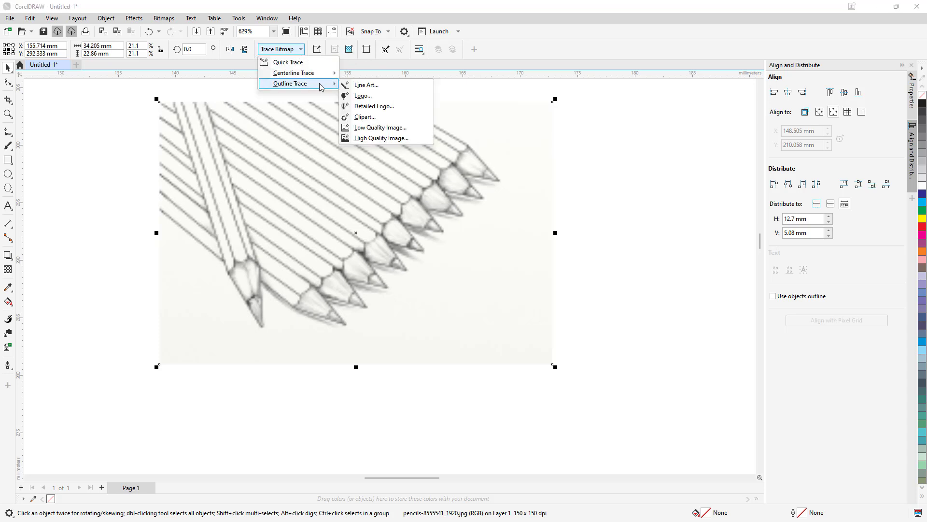
left_click(377, 86)
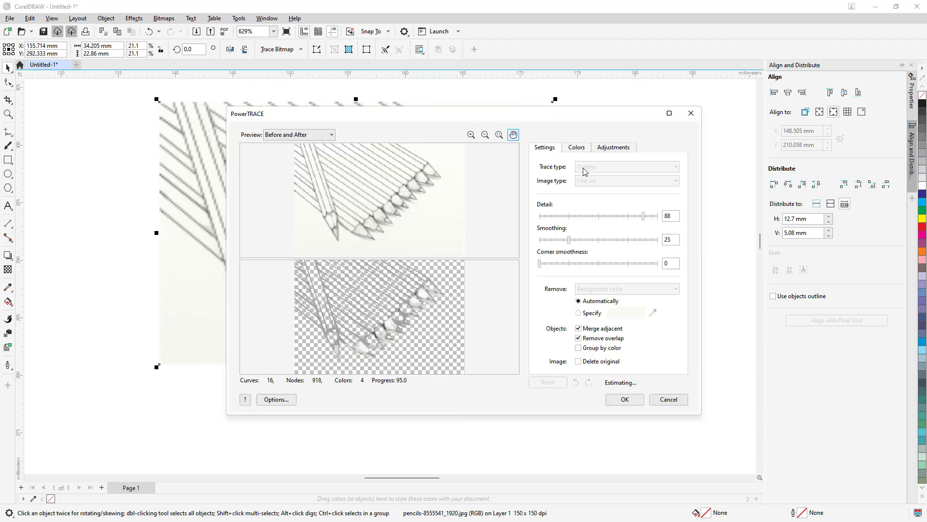
scroll(381, 326, "up", 2)
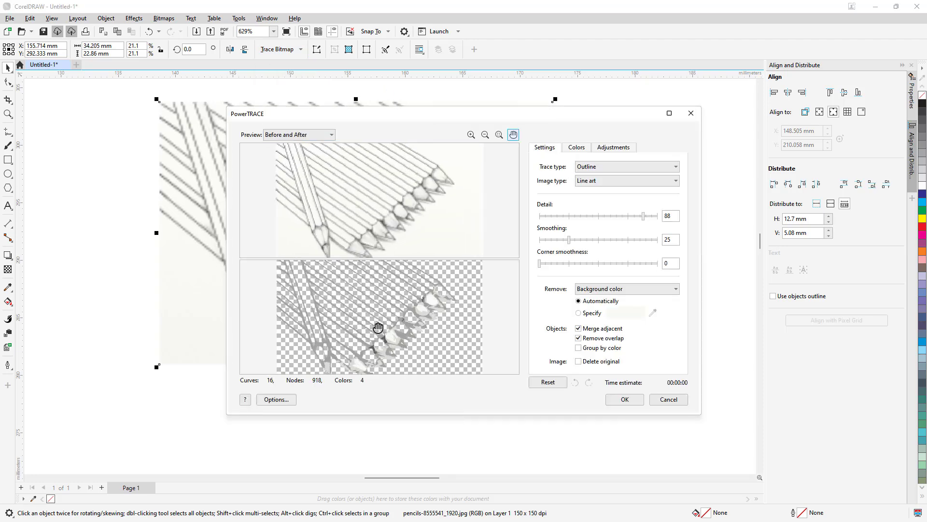
scroll(389, 355, "up", 2)
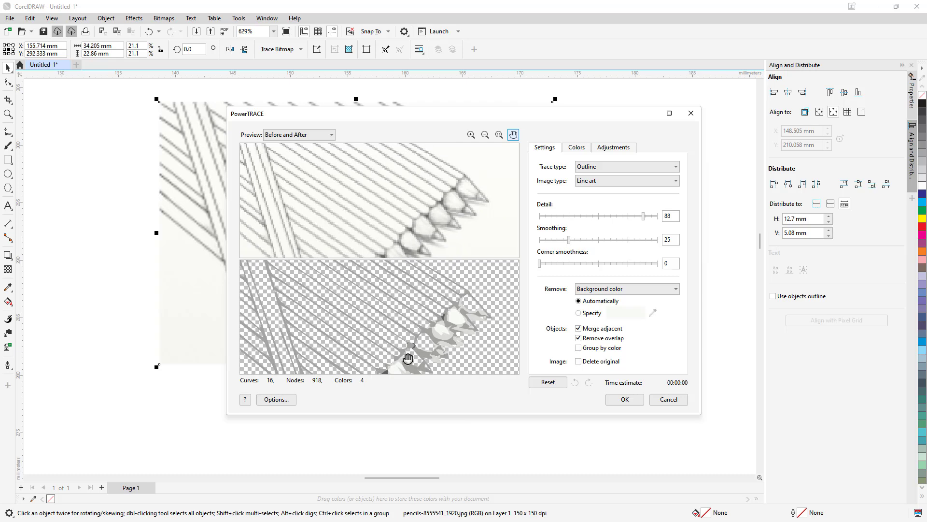
mouse_move(405, 356)
left_mouse_down()
mouse_move(412, 302)
mouse_move(406, 310)
mouse_move(399, 289)
mouse_move(381, 301)
left_mouse_up()
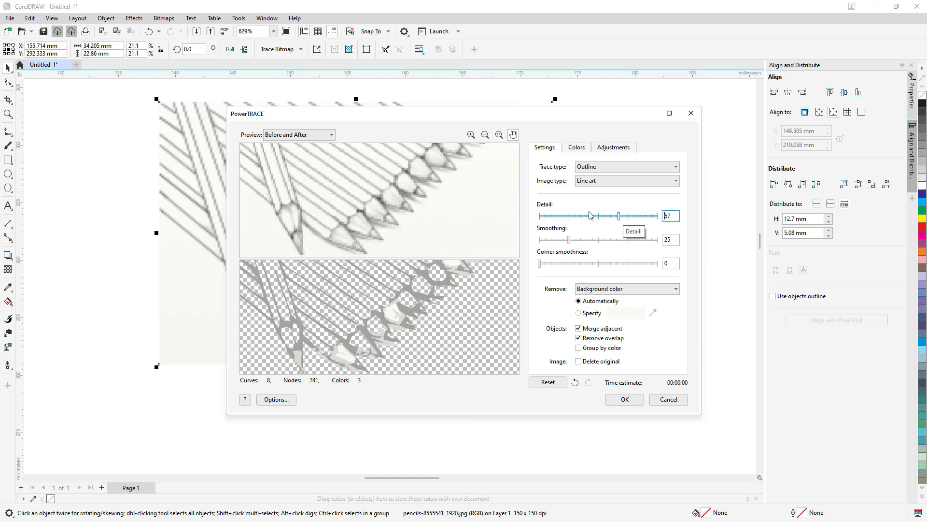
Step: Set the trace detail to 88 and check the pencil tips in the preview
mouse_move(590, 216)
left_mouse_down()
mouse_move(582, 216)
mouse_move(641, 218)
left_mouse_up()
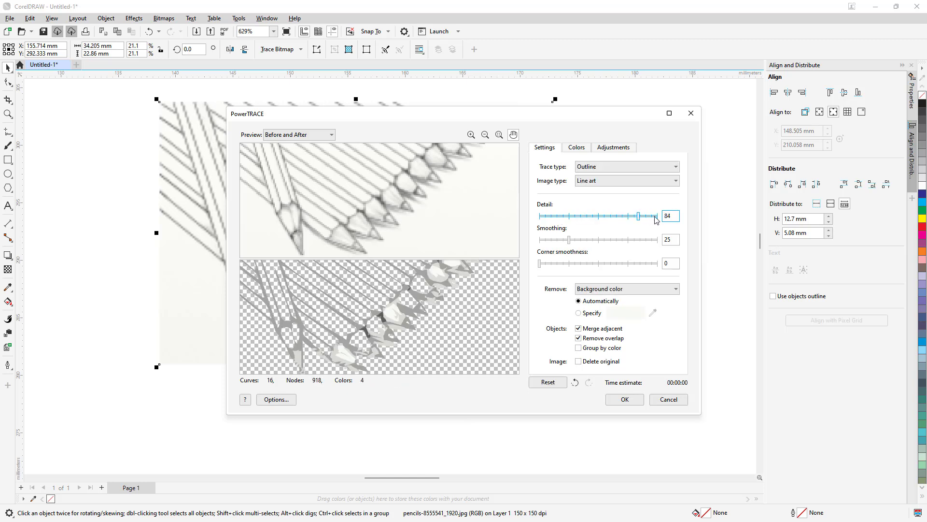
left_click(645, 216)
mouse_move(360, 353)
left_mouse_down()
mouse_move(403, 325)
mouse_move(395, 314)
left_mouse_up()
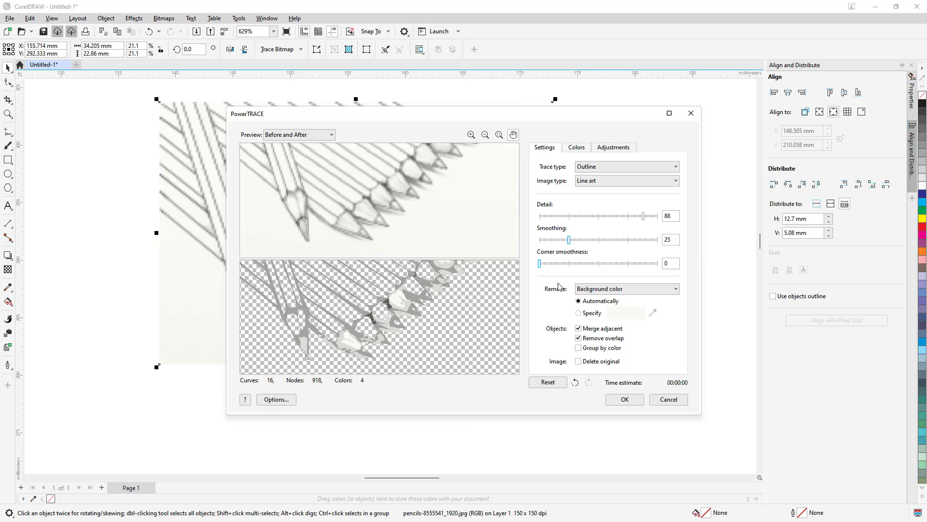
Step: Set the trace smoothing to 48 and the corner smoothness to 9
left_click(577, 240)
left_click(599, 241)
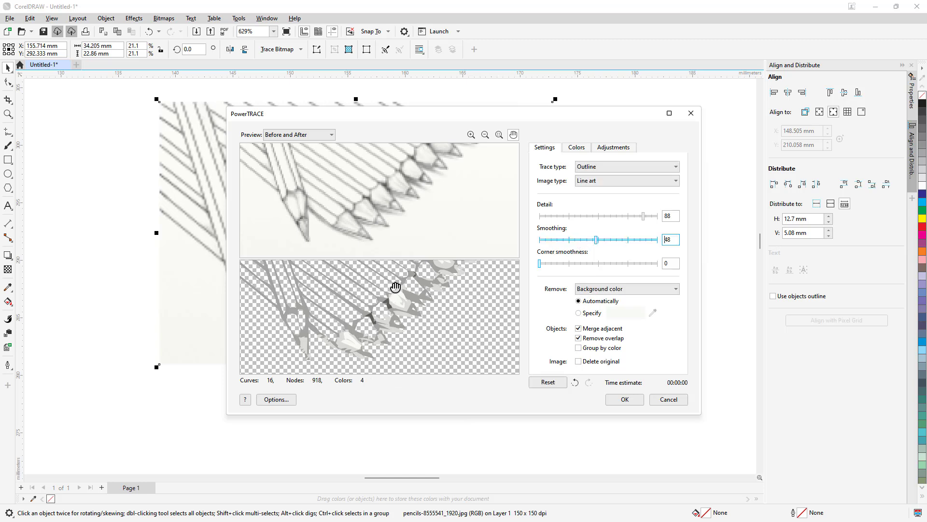
left_click(558, 264)
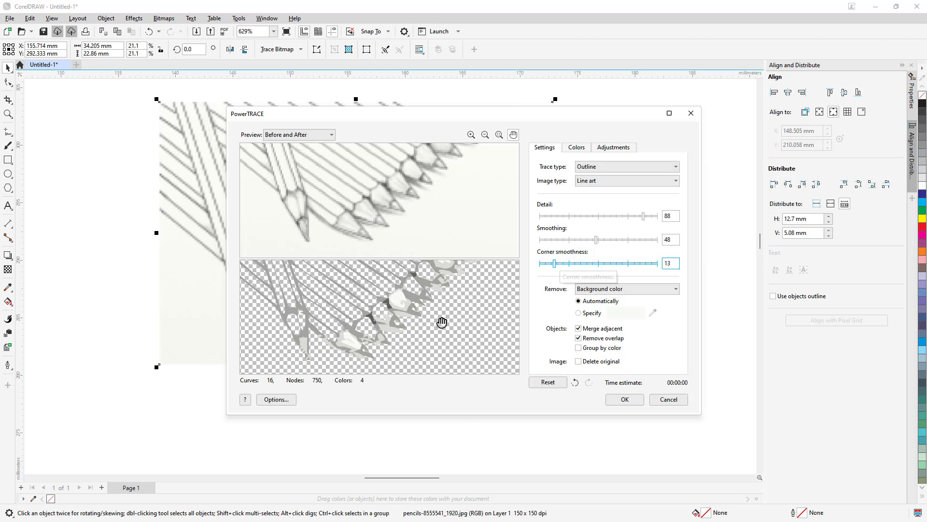
left_click(552, 265)
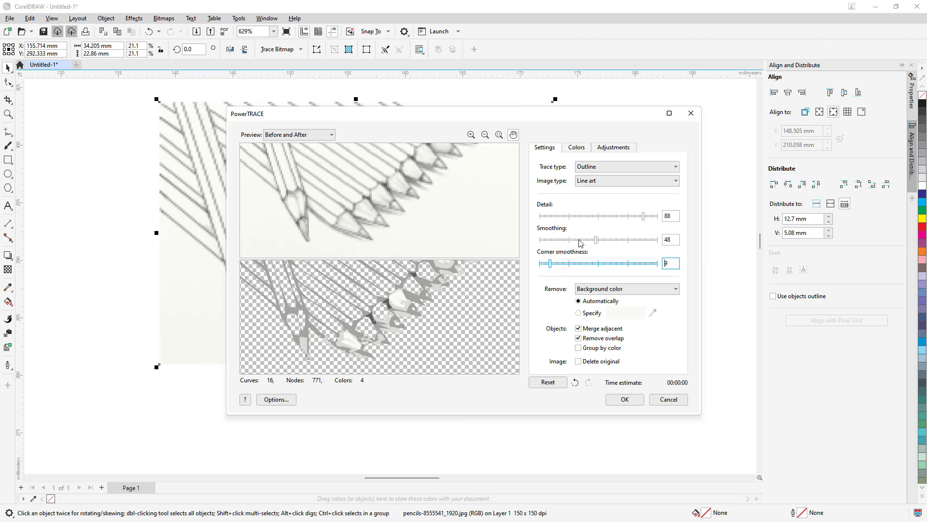
Step: Try the Logo image type with a lower trace detail and check the pencil tips in the preview
left_click(605, 167)
left_click(606, 169)
left_click(591, 182)
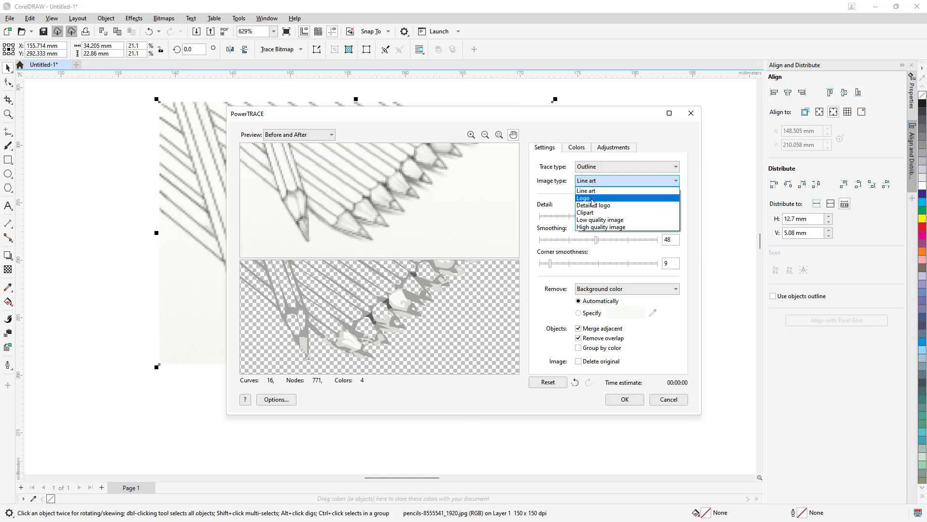
left_click(592, 200)
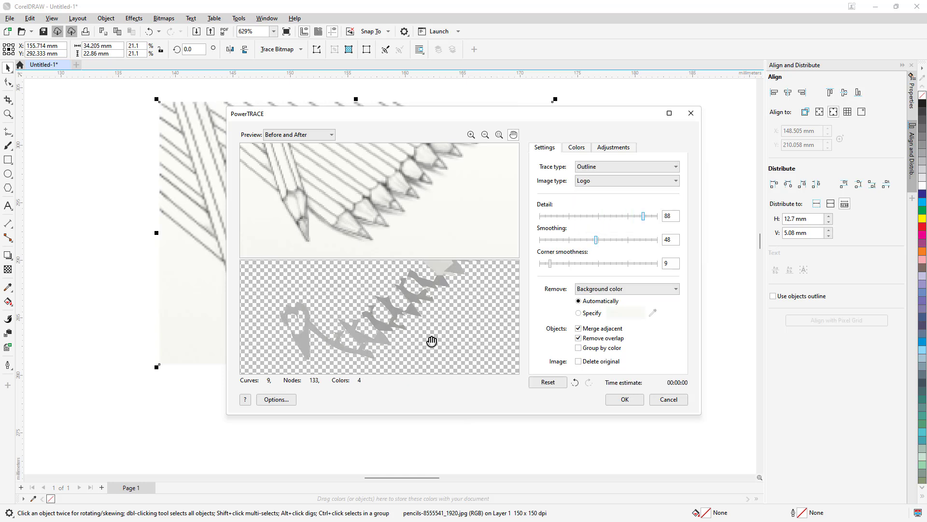
mouse_move(428, 305)
left_mouse_down()
mouse_move(418, 334)
mouse_move(394, 310)
mouse_move(433, 352)
mouse_move(471, 342)
left_mouse_up()
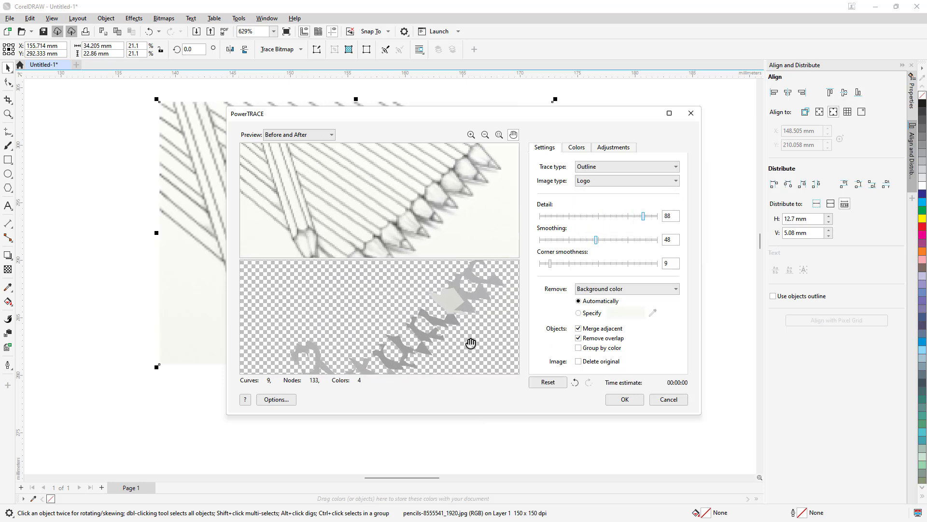
left_click(614, 215)
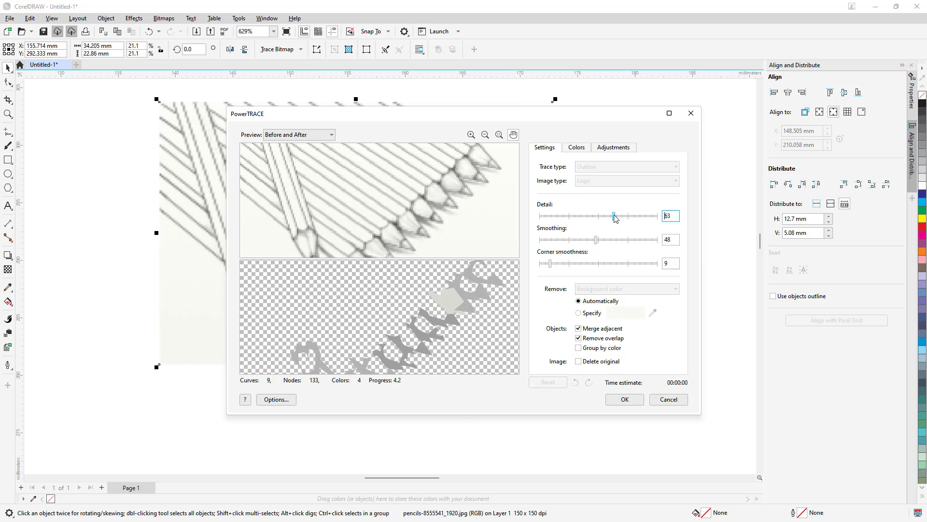
left_click(624, 215)
Step: Try the Detailed logo and Clipart image types for the trace and compare their previews
left_click(597, 181)
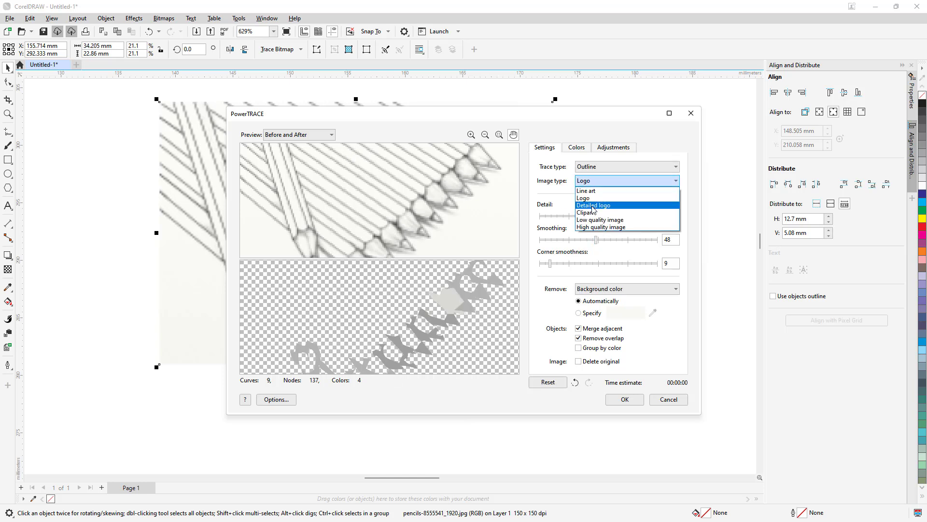
left_click(595, 203)
left_click_drag(455, 306, 505, 280)
left_click(599, 180)
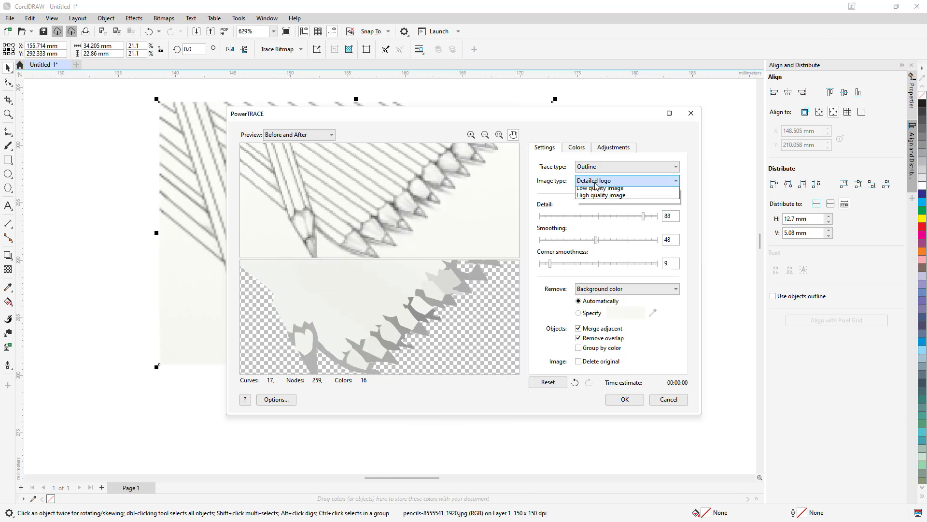
left_click(597, 215)
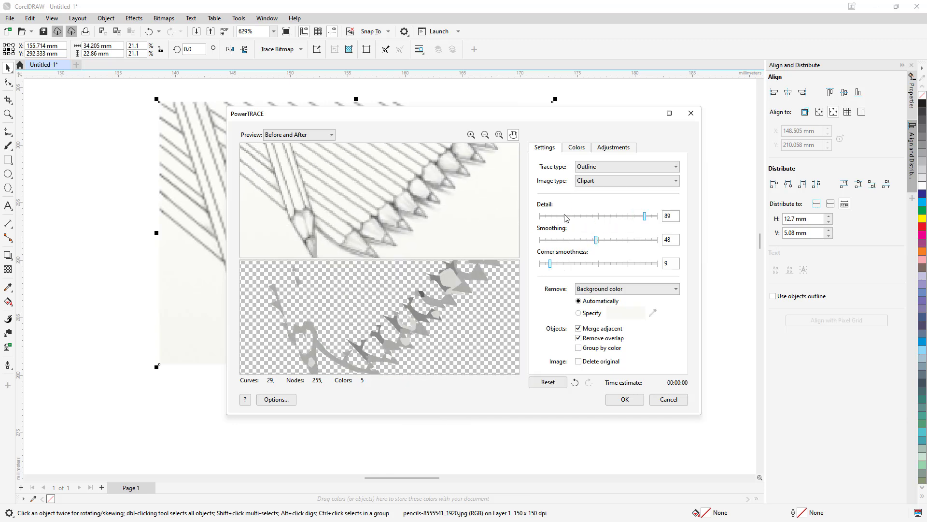
Step: Try the Low quality image and High quality image types and compare the traced pencil tips in the preview
left_click(597, 181)
left_click(599, 223)
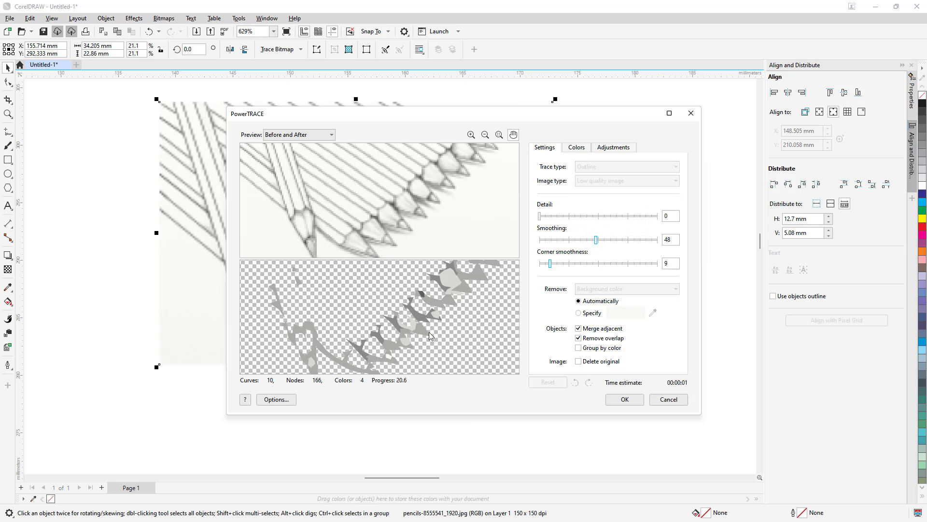
left_click(611, 181)
left_click(603, 231)
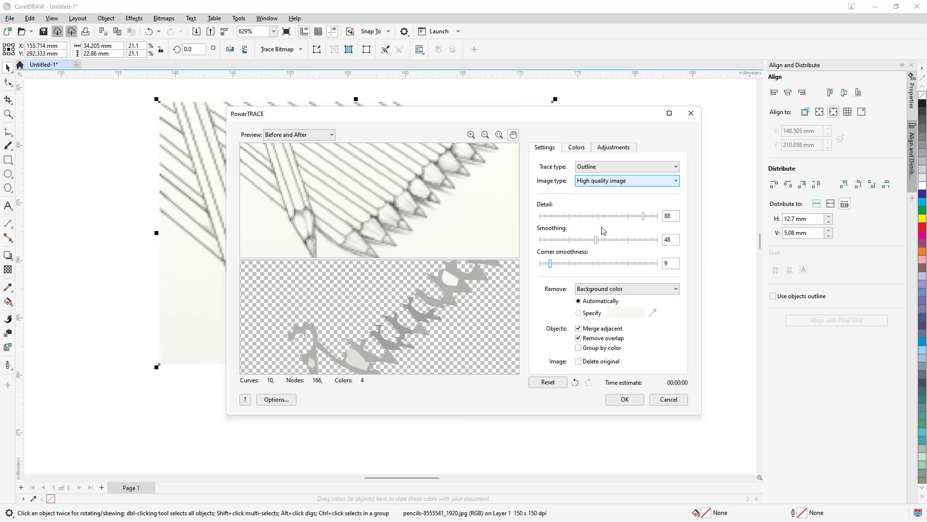
left_click_drag(439, 302, 476, 321)
Step: Try several detail levels for the high quality image trace, ending with detail 96
left_click(592, 218)
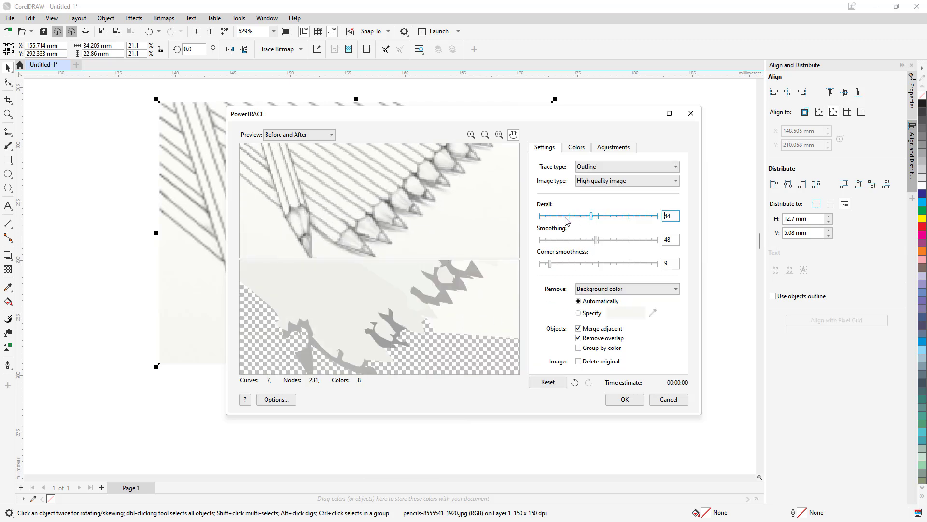
left_click(566, 217)
left_click(638, 216)
left_click(651, 216)
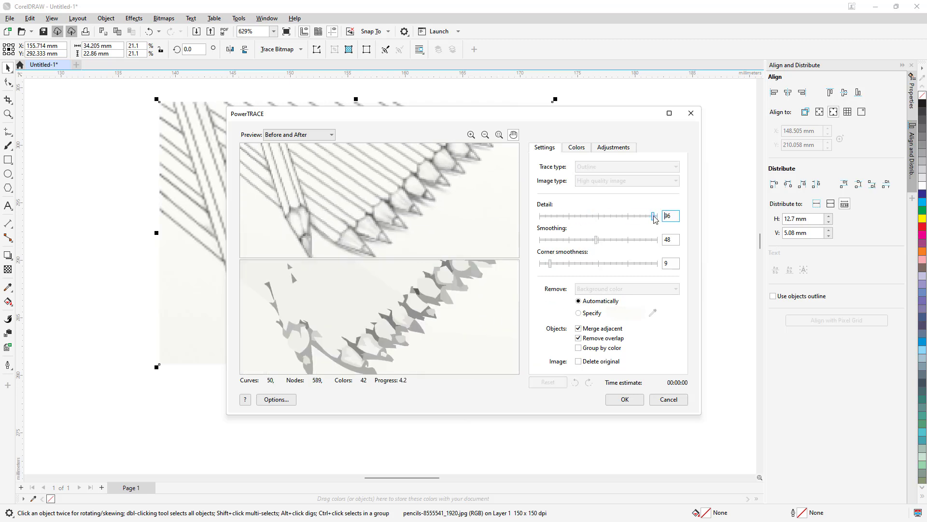
left_click(652, 219)
Step: Set the trace smoothing to 89 and the corner smoothness to 97
left_click(617, 240)
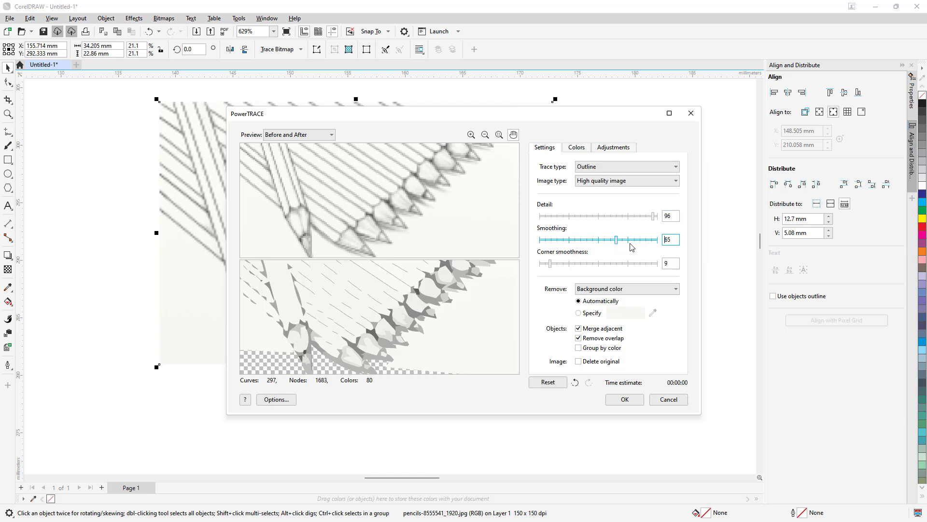
left_click(643, 240)
left_click(589, 264)
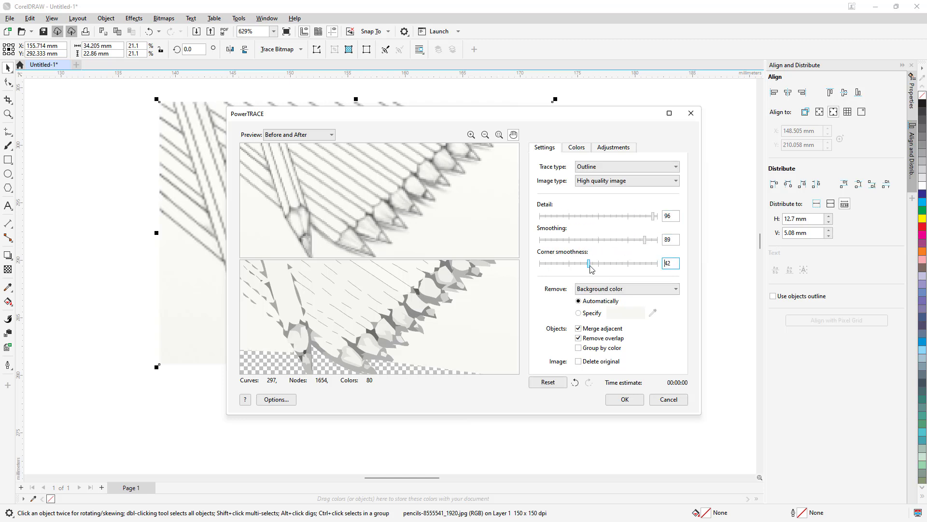
left_click_drag(589, 265, 628, 265)
left_click_drag(555, 266, 542, 265)
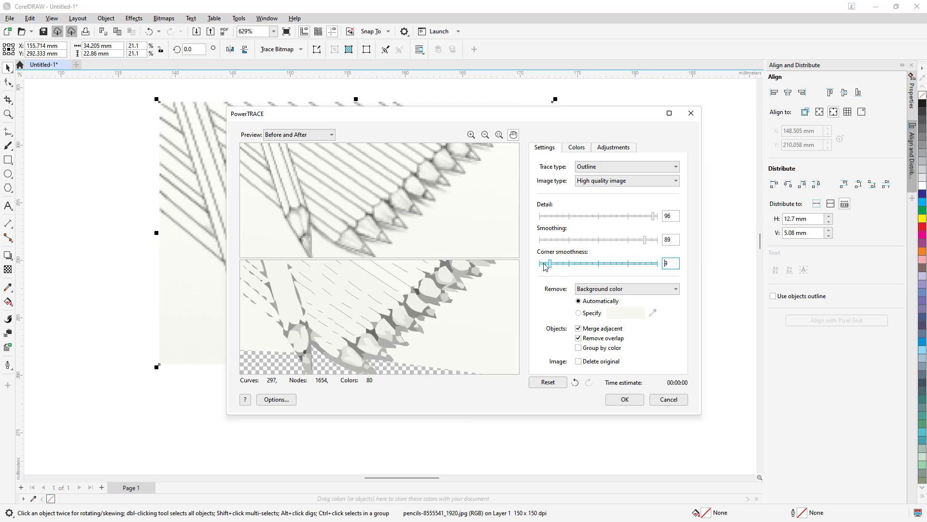
left_click(655, 265)
Step: Examine the high quality trace in the preview and switch the image type to Line art for comparison
left_click_drag(466, 284, 448, 323)
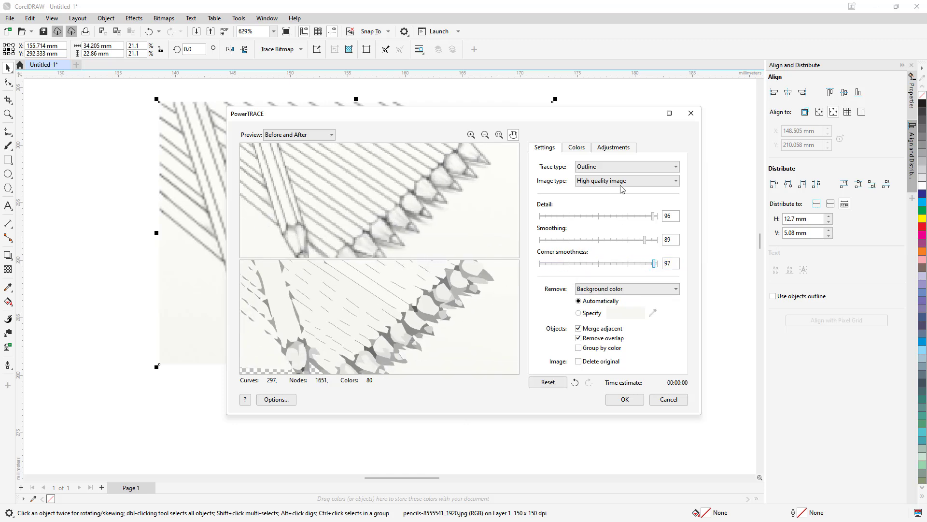
left_click(620, 186)
left_click(619, 190)
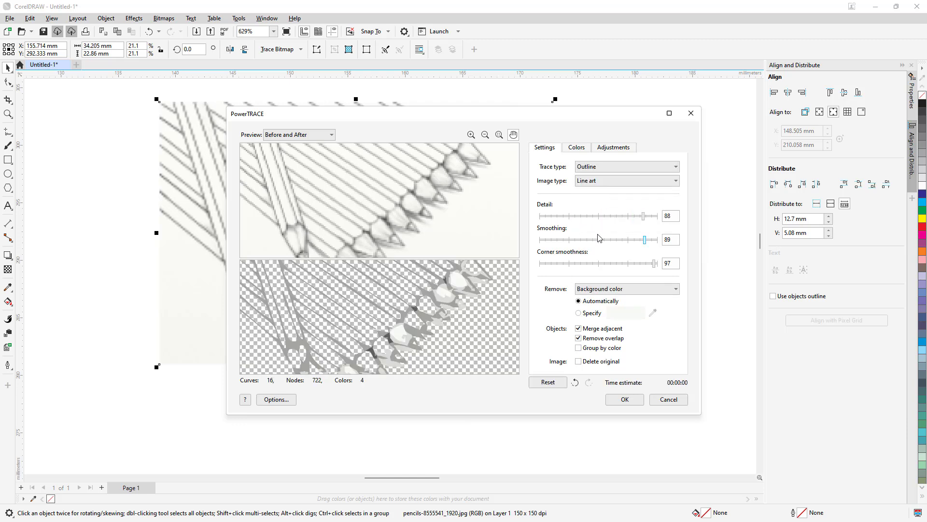
Step: Switch the image type to High quality image and set detail 92, smoothing 84 and corner smoothness 38
left_click(607, 183)
left_click(603, 230)
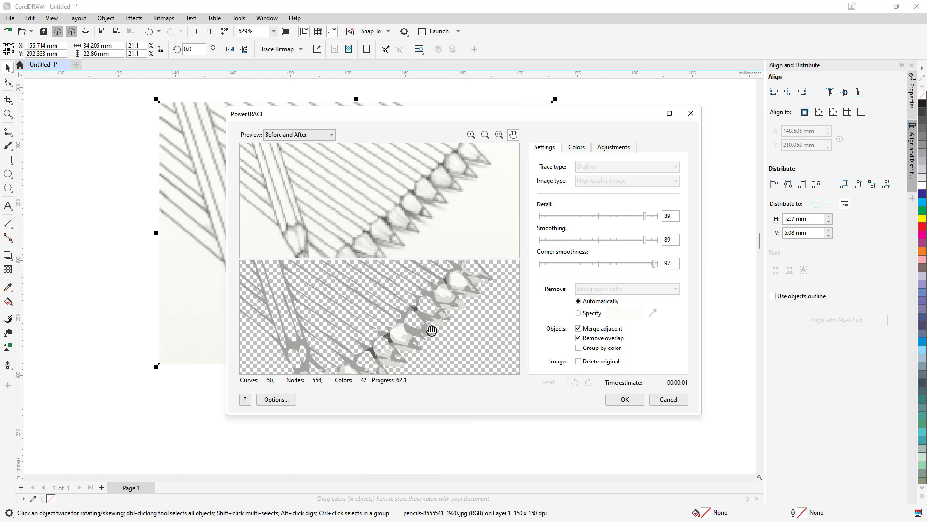
left_click(652, 216)
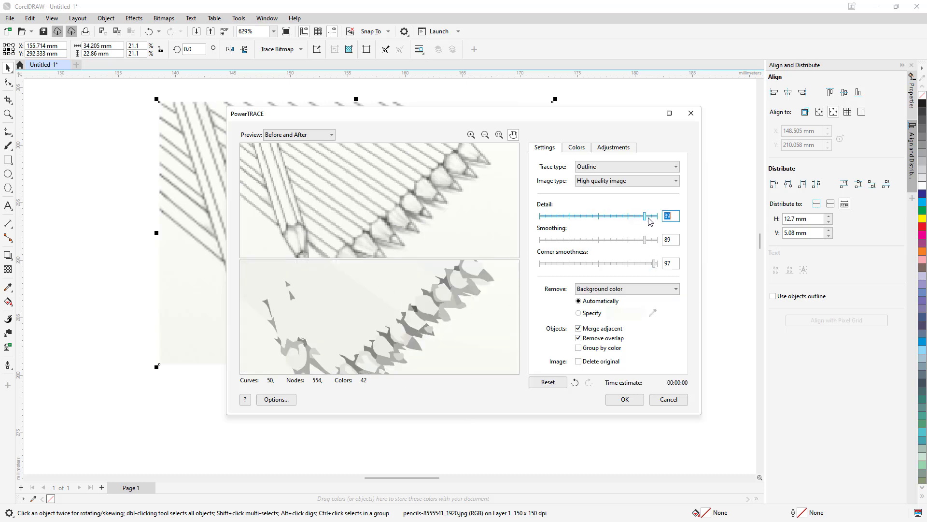
left_click(622, 240)
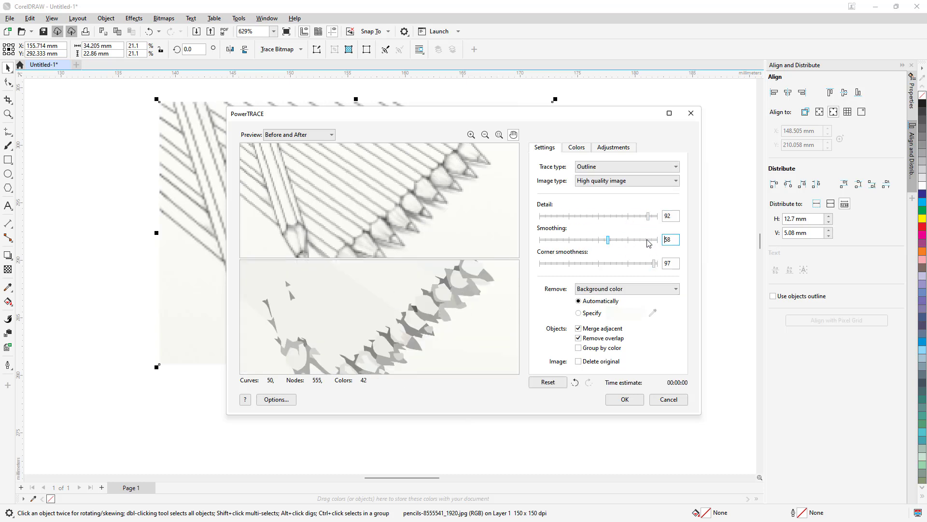
left_click_drag(654, 263, 586, 265)
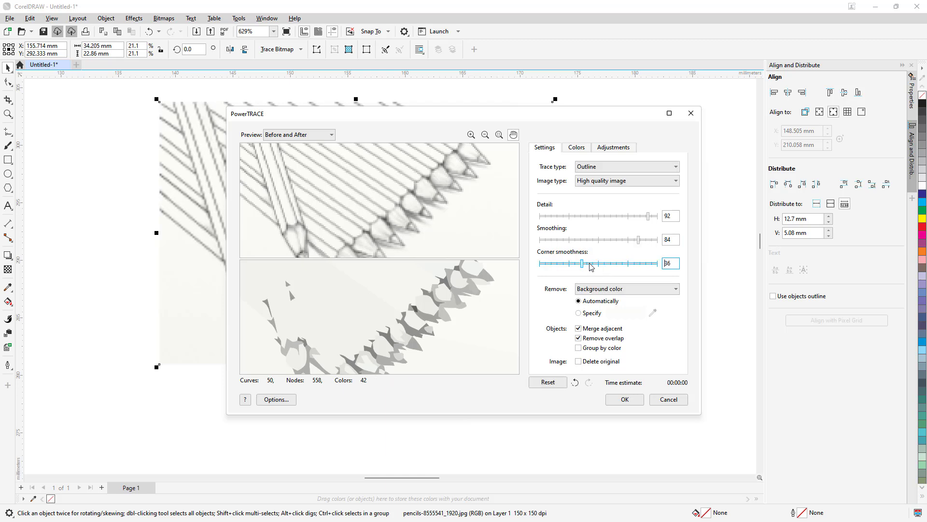
Step: Set the image type back to Line art with the Outline trace type and apply the trace to the bitmap
left_click(594, 167)
left_click(592, 184)
left_click(627, 180)
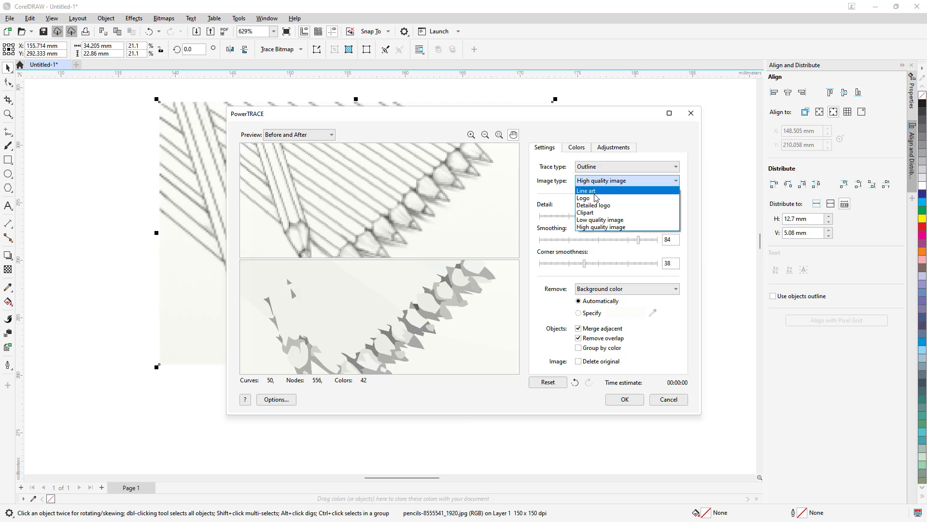
left_click(594, 188)
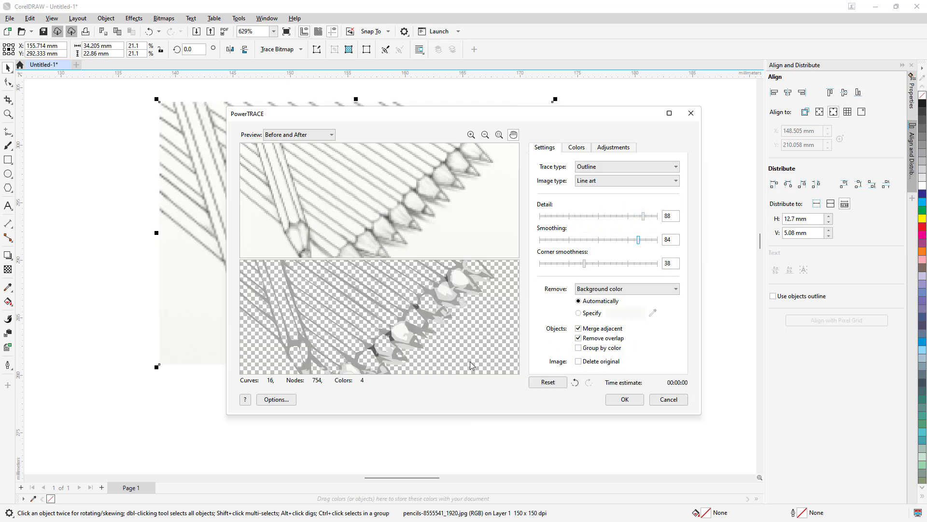
left_click(625, 399)
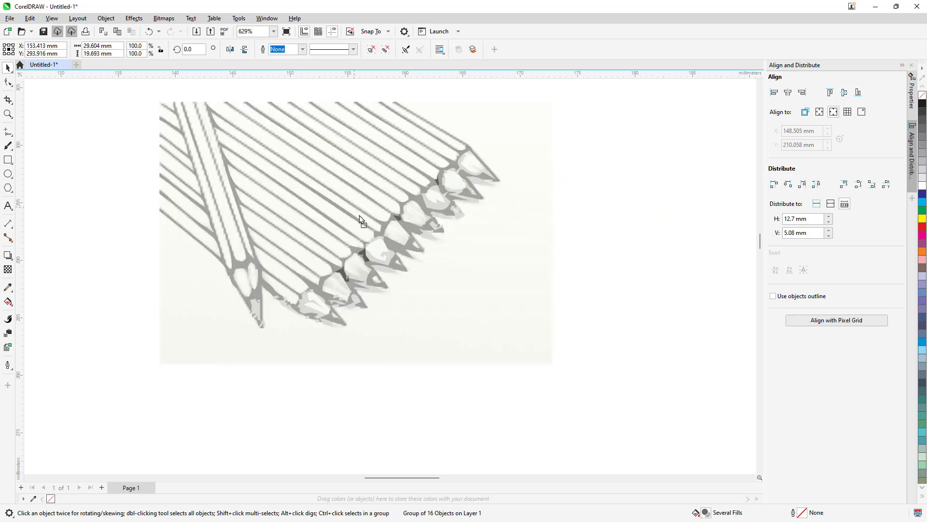
Step: Move the traced pencil group down and to the right, partly off the original bitmap, and rotate it to about 24.7 degrees
left_click_drag(359, 215, 575, 303)
left_click(487, 274)
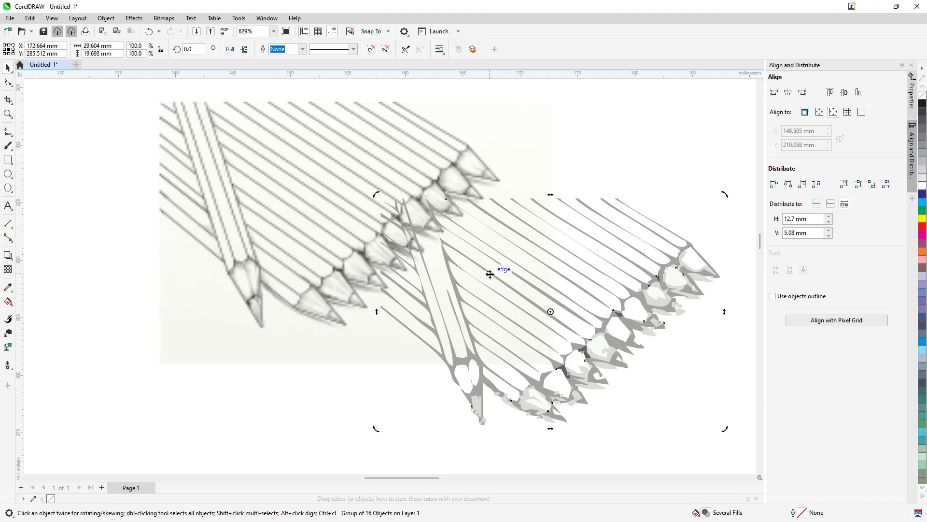
mouse_move(490, 269)
left_mouse_down()
mouse_move(532, 267)
mouse_move(518, 228)
mouse_move(452, 284)
left_mouse_up()
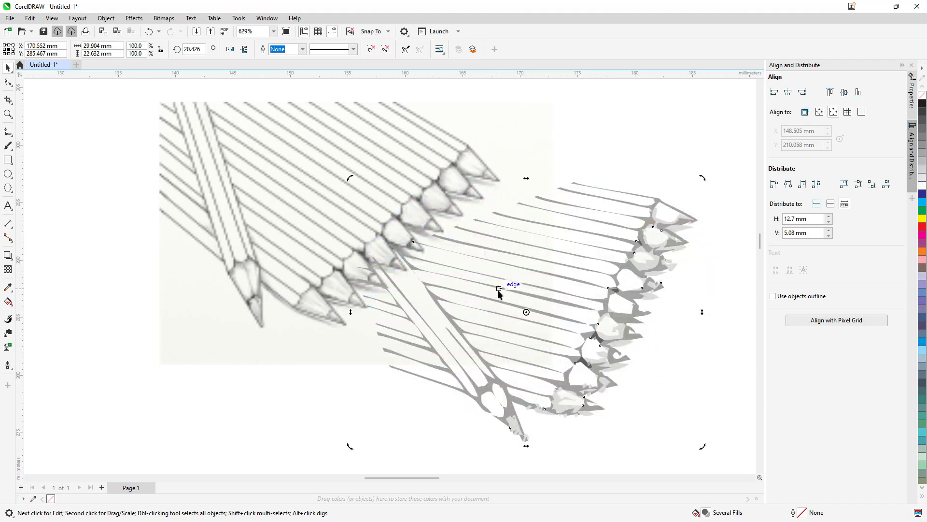
scroll(501, 232, "up", 4)
scroll(486, 240, "down", 5)
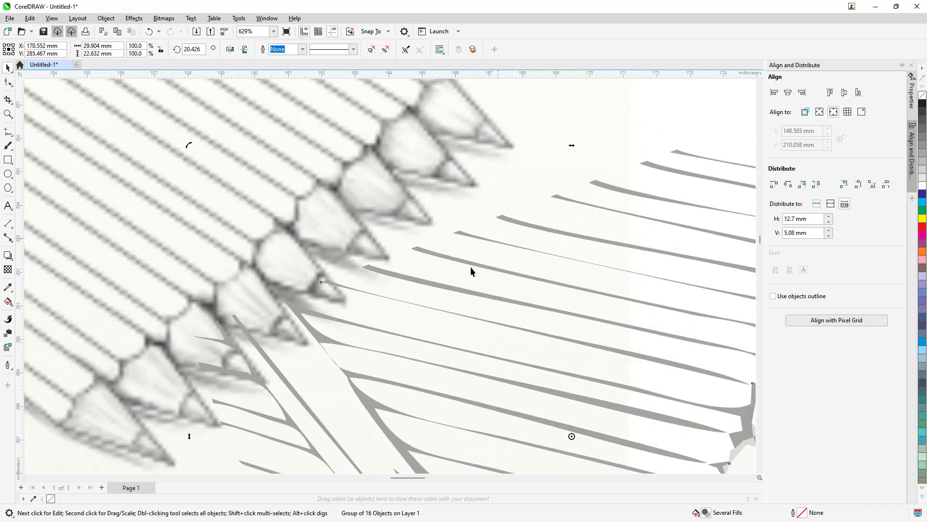
scroll(581, 302, "up", 2)
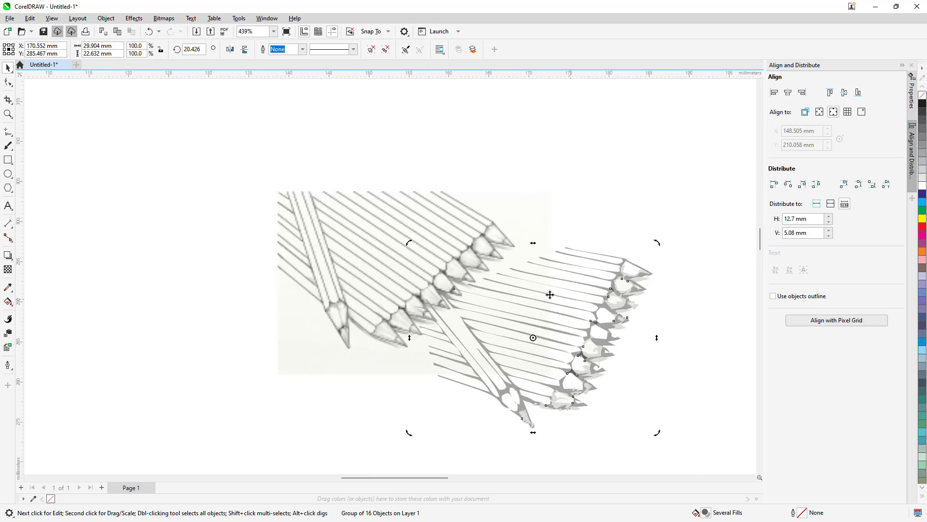
mouse_move(551, 294)
left_mouse_down()
mouse_move(531, 269)
mouse_move(555, 276)
left_mouse_up()
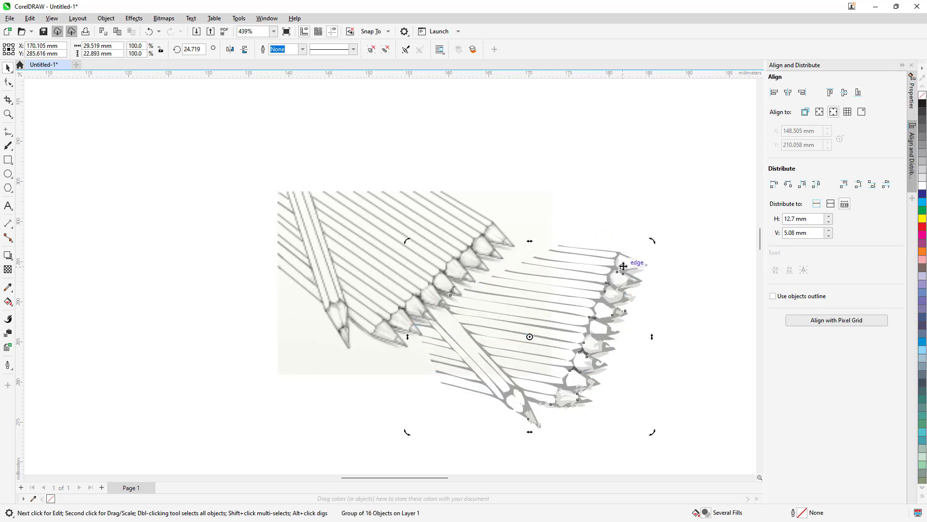